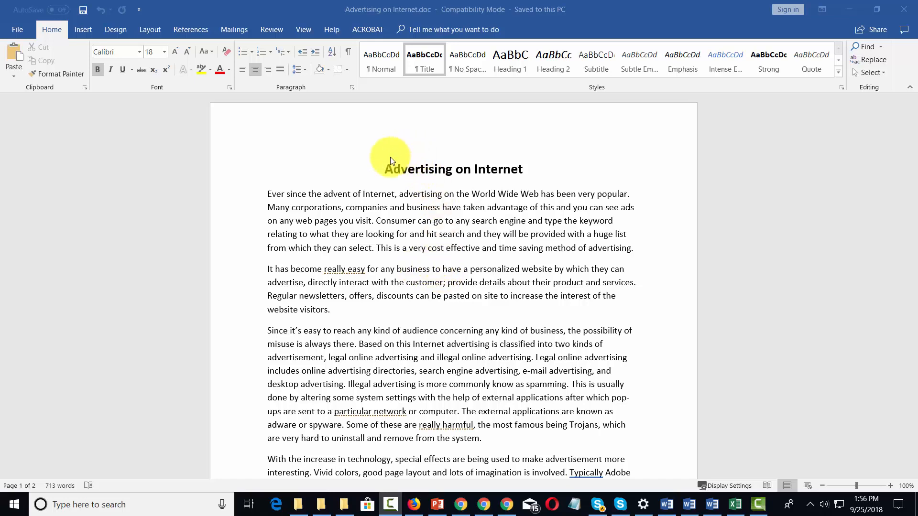
Step: Add the line "Advertising Off the Internet" below the paragraph ending "remove from the system."
{"action": "left_click_drag", "start_coordinate": [381, 170], "coordinate": [516, 171]}
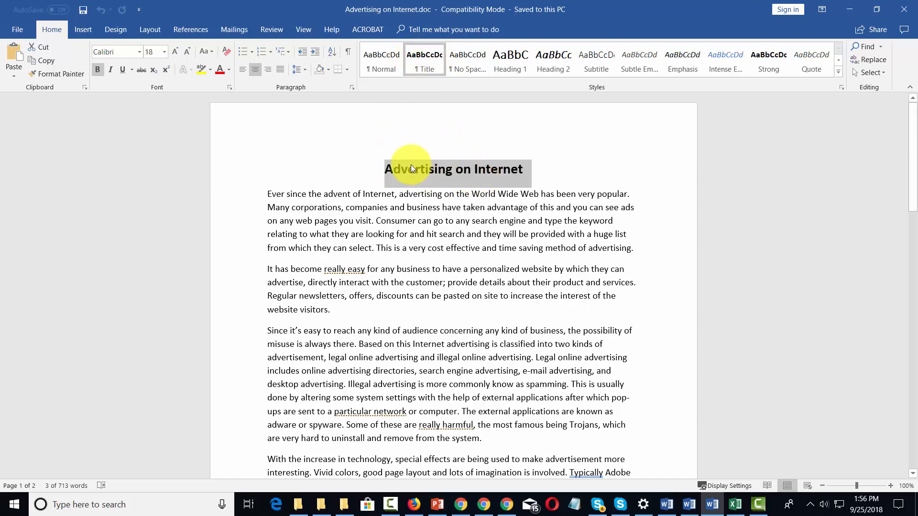
{"action": "left_click", "coordinate": [471, 165]}
{"action": "scroll", "coordinate": [478, 200], "scroll_direction": "down", "scroll_amount": 5}
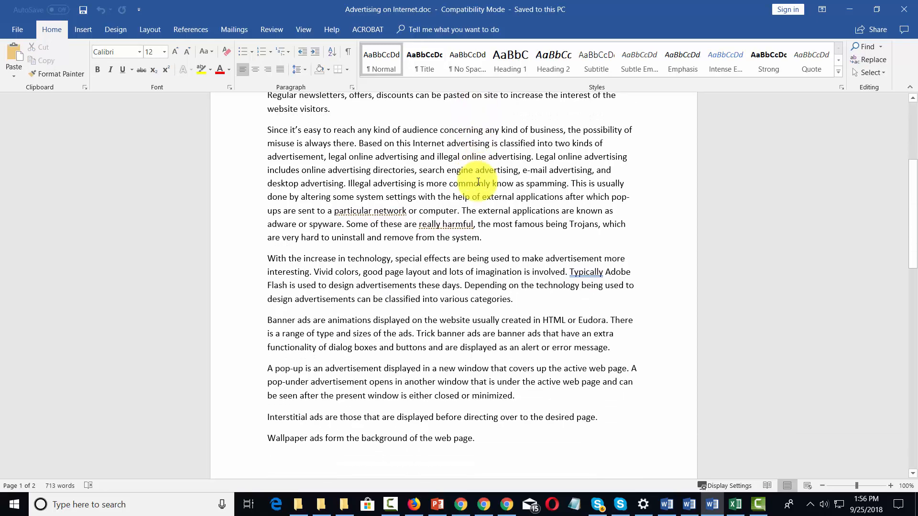
{"action": "left_click", "coordinate": [489, 239]}
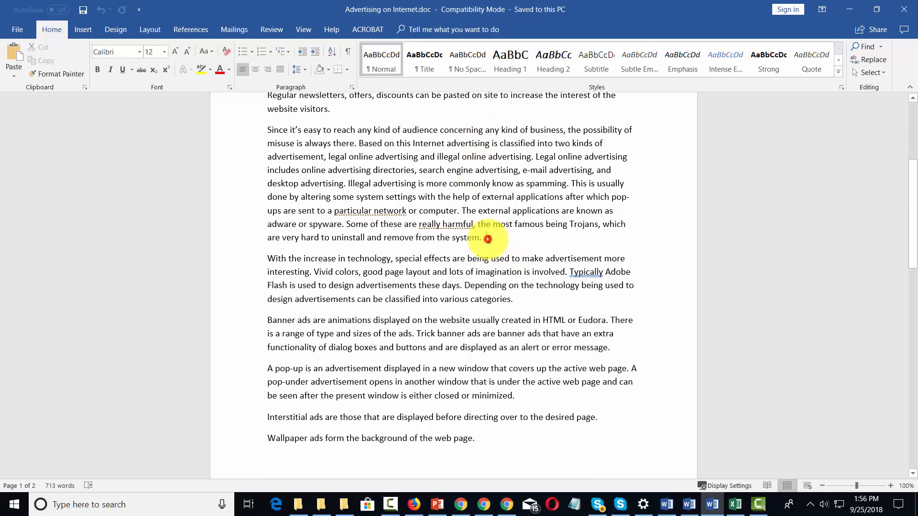
{"action": "key", "text": "Return"}
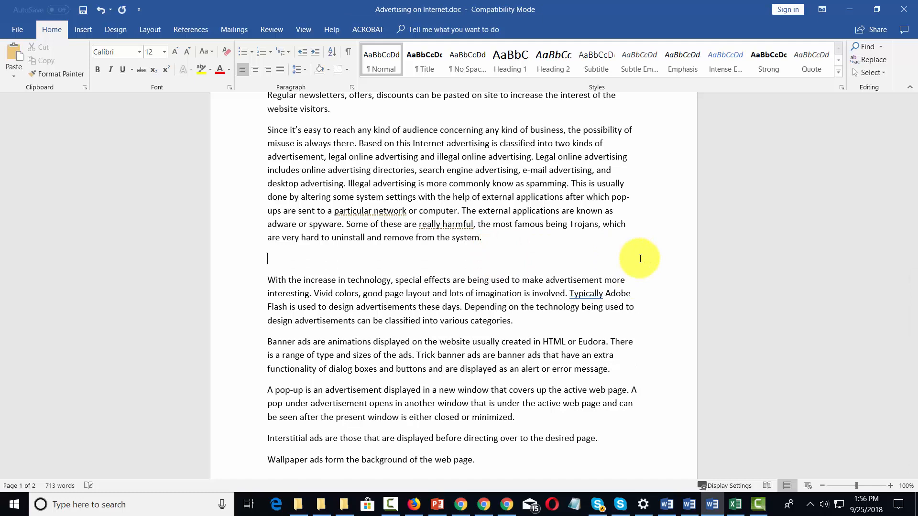
{"action": "type", "text": "Advertising Off the Internet"}
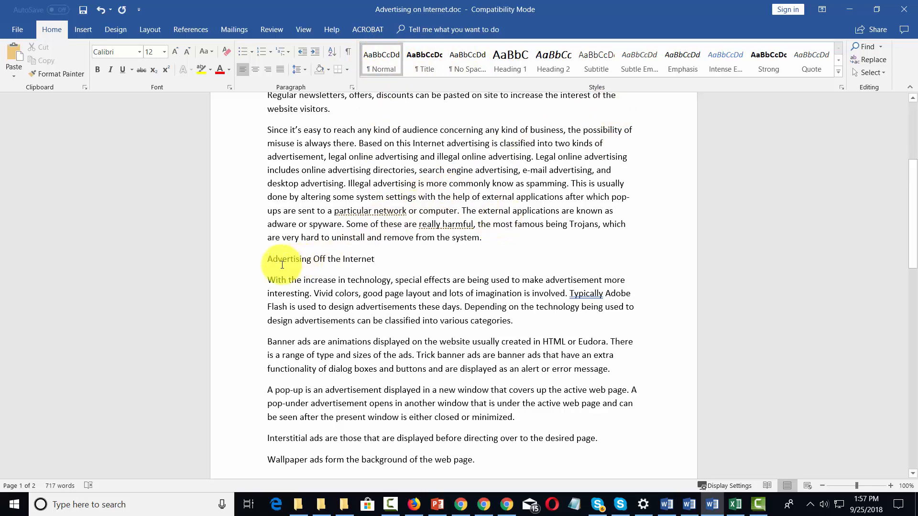
Step: Apply the Title style to the "Advertising Off the Internet" line
{"action": "left_click", "coordinate": [266, 258]}
{"action": "left_click_drag", "start_coordinate": [267, 259], "coordinate": [370, 258]}
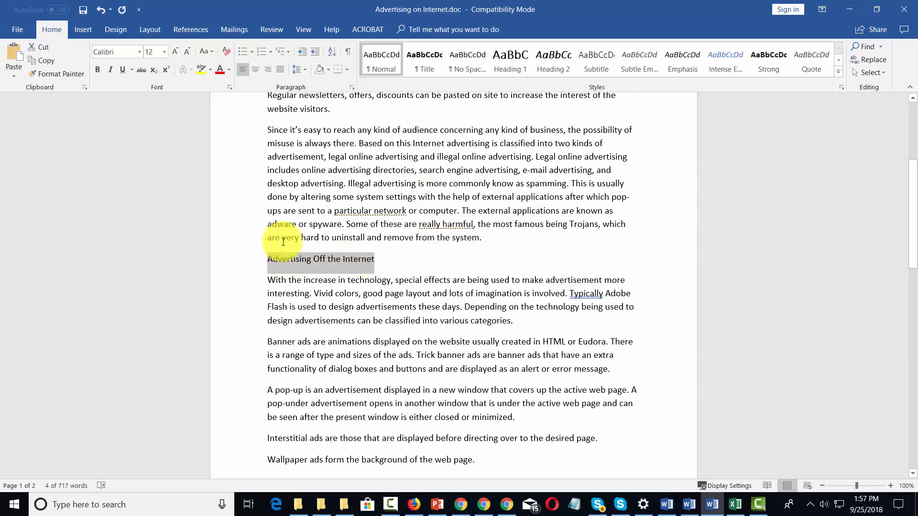
{"action": "left_click", "coordinate": [433, 54]}
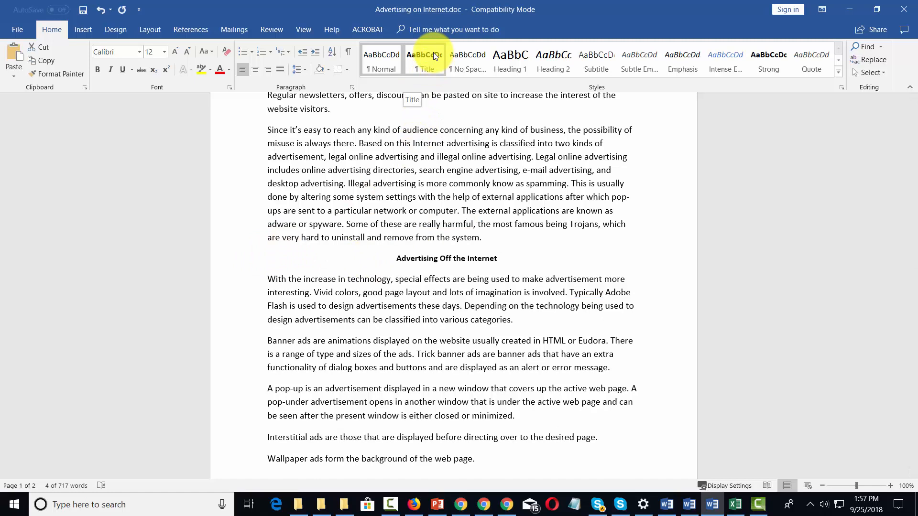
{"action": "left_click", "coordinate": [433, 53]}
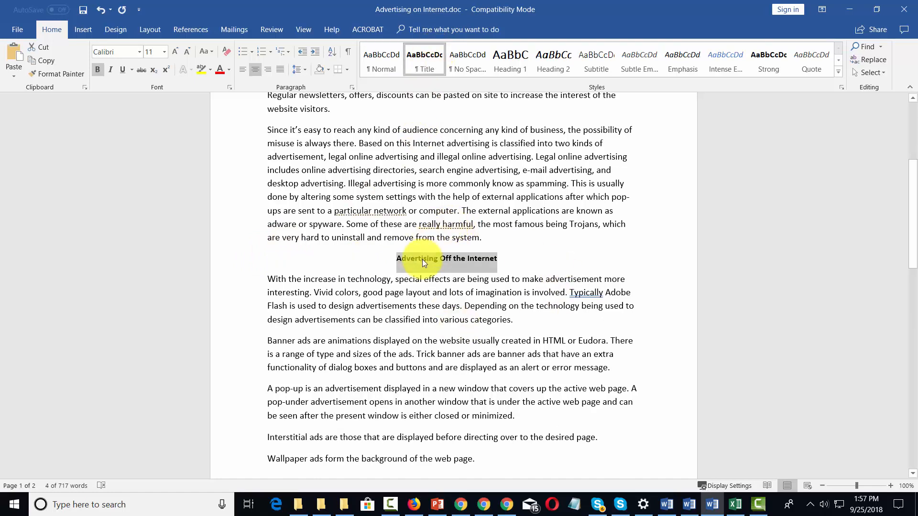
{"action": "left_click", "coordinate": [452, 259]}
Step: Add the line "How to Advertise" below the paragraph ending "website visitors." and apply the Heading 1 style to it
{"action": "scroll", "coordinate": [561, 274], "scroll_direction": "up", "scroll_amount": 3}
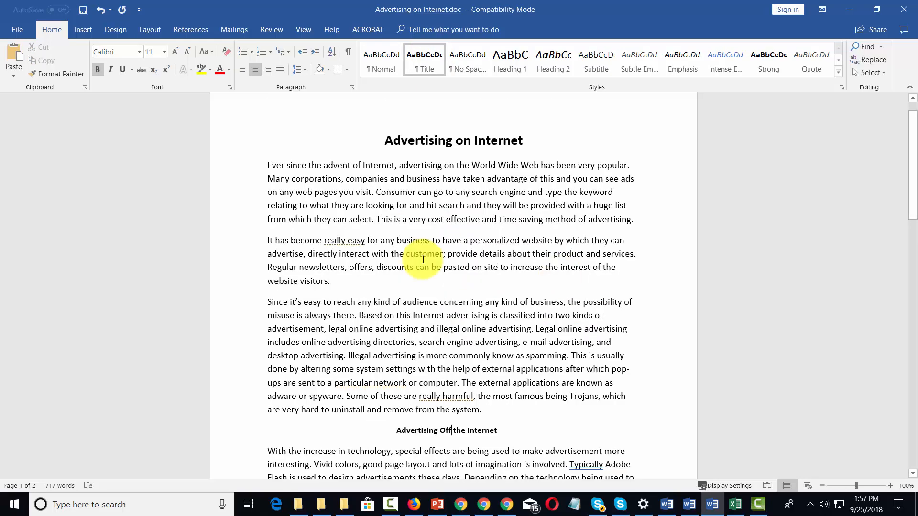
{"action": "left_click", "coordinate": [338, 280]}
{"action": "key", "text": "Return"}
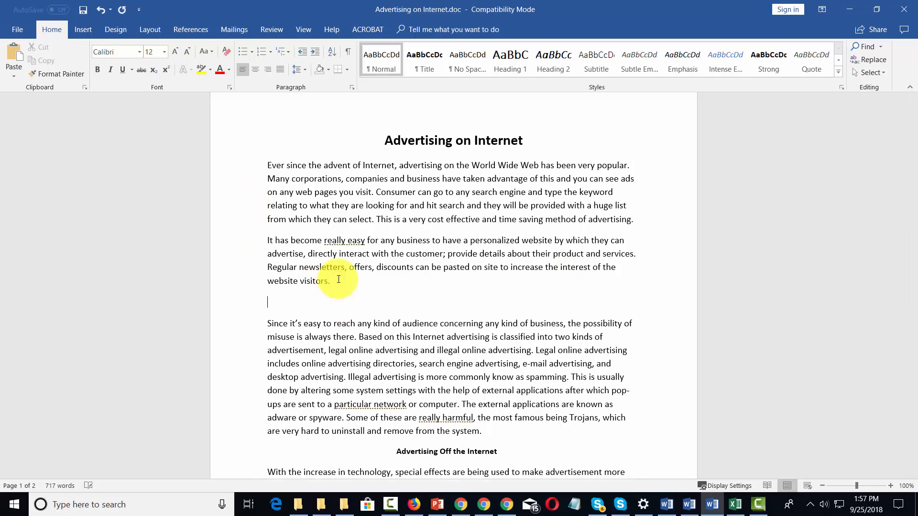
{"action": "type", "text": "How to Advertise"}
{"action": "left_click", "coordinate": [247, 306]}
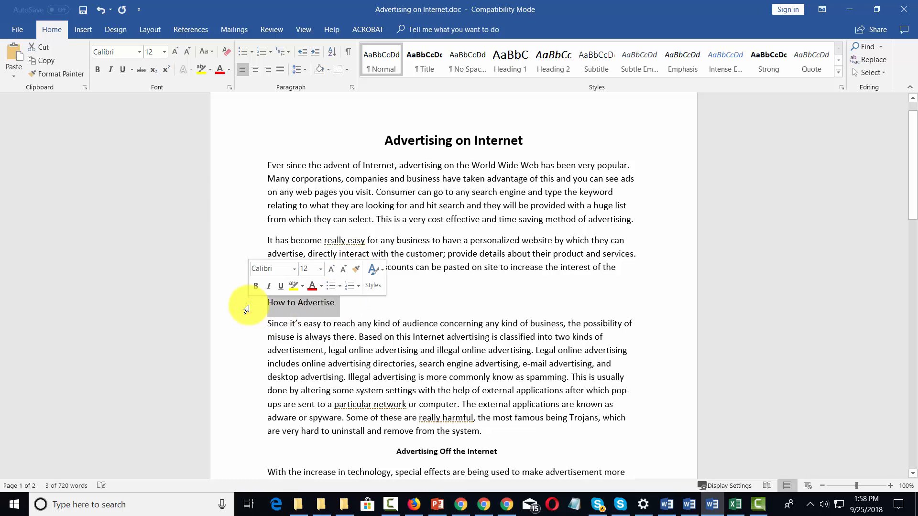
{"action": "left_click", "coordinate": [517, 59]}
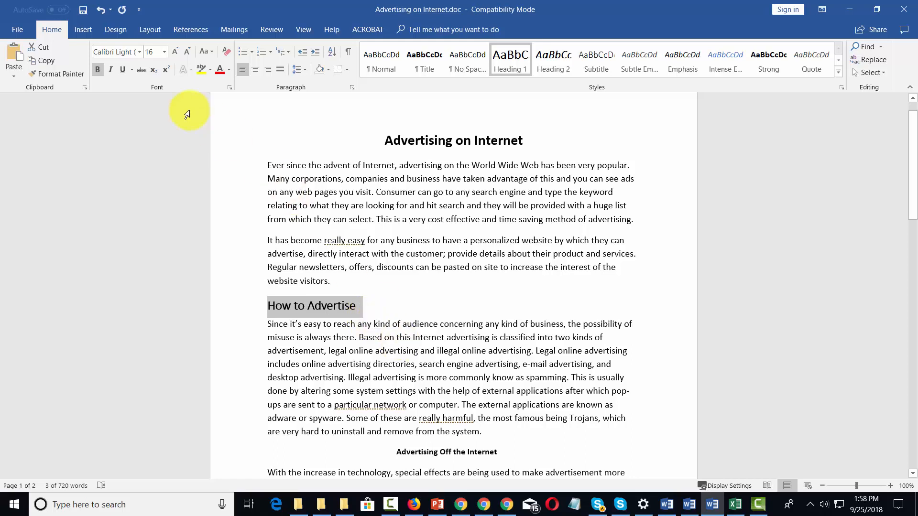
Step: Set the "How to Advertise" heading to Agency FB without bold and update the Heading 1 style to match it
{"action": "left_click", "coordinate": [142, 51]}
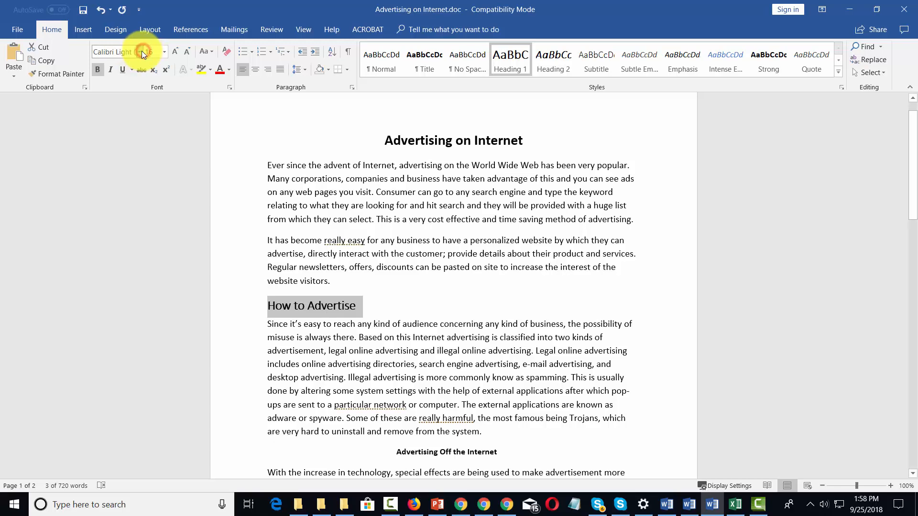
{"action": "left_click", "coordinate": [139, 52]}
{"action": "left_click", "coordinate": [140, 52]}
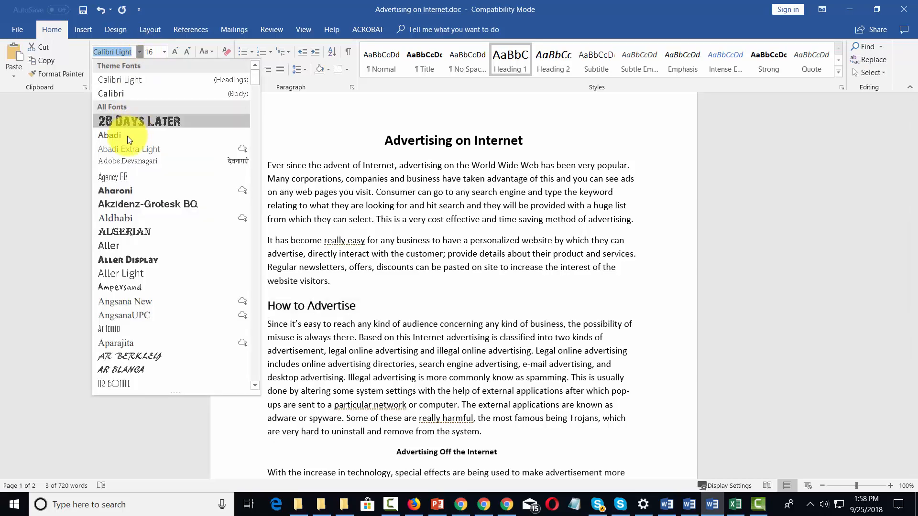
{"action": "left_click", "coordinate": [122, 175]}
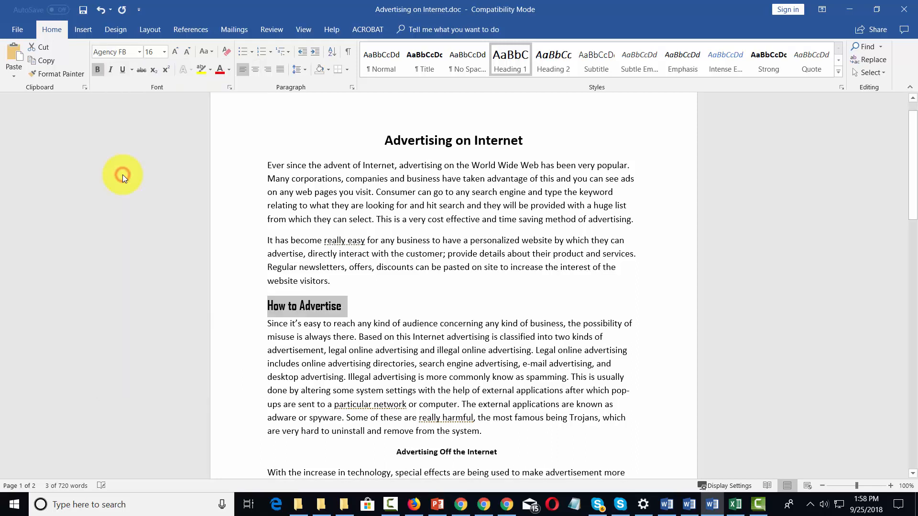
{"action": "left_click", "coordinate": [100, 71]}
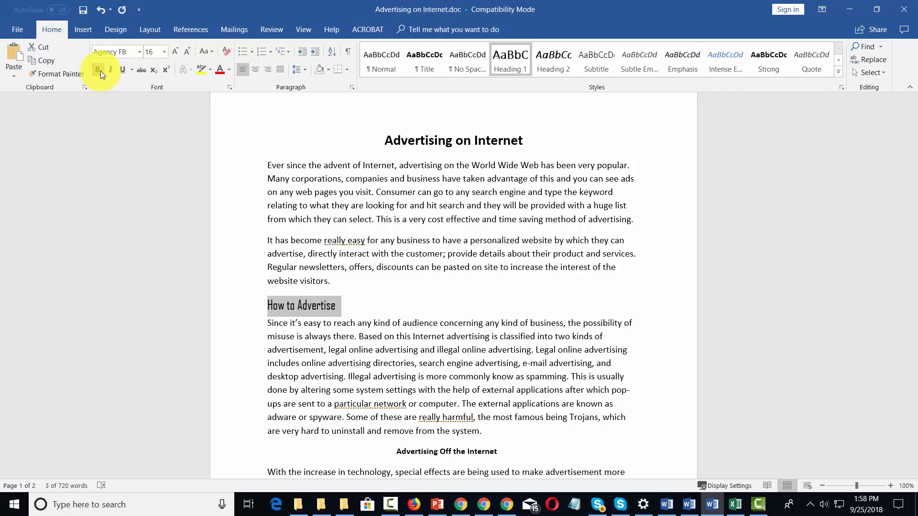
{"action": "right_click", "coordinate": [508, 62]}
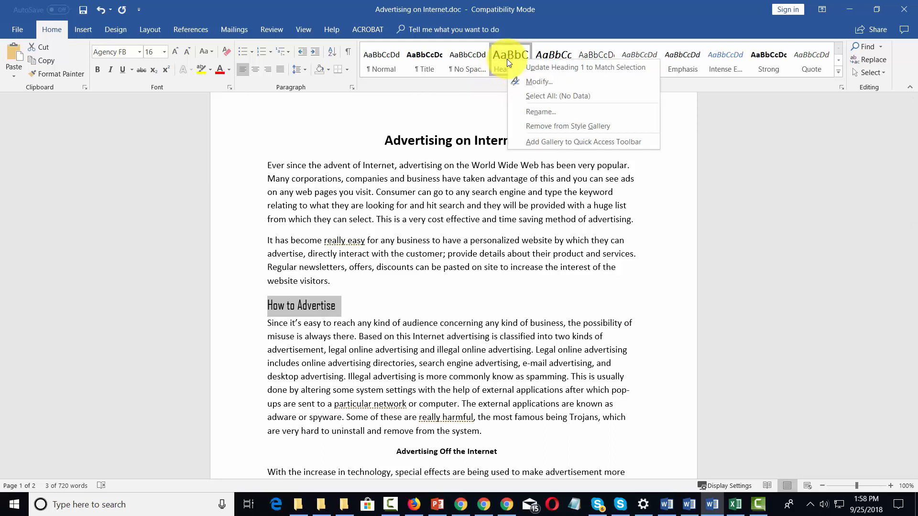
{"action": "left_click", "coordinate": [569, 67]}
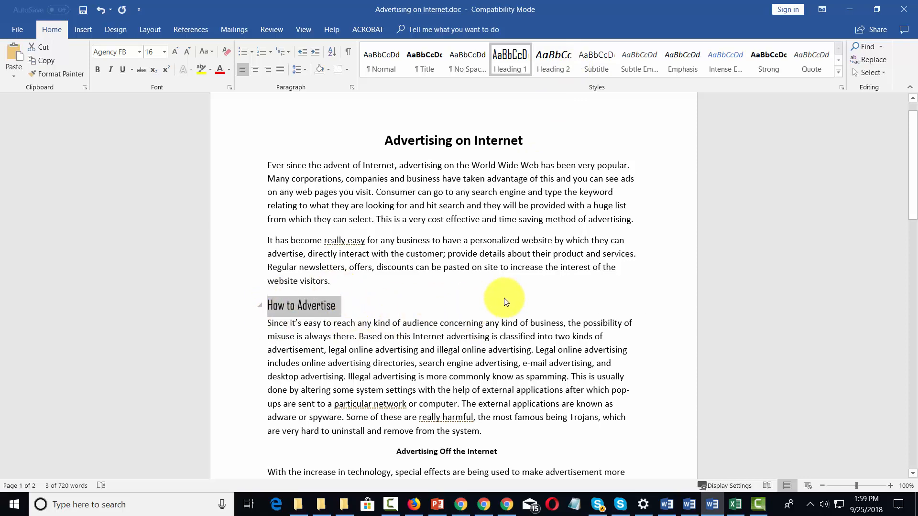
Step: Add the line "How Not To Advertise" below the banner ads paragraph and apply the Heading 1 style to it
{"action": "scroll", "coordinate": [497, 301], "scroll_direction": "down", "scroll_amount": 7}
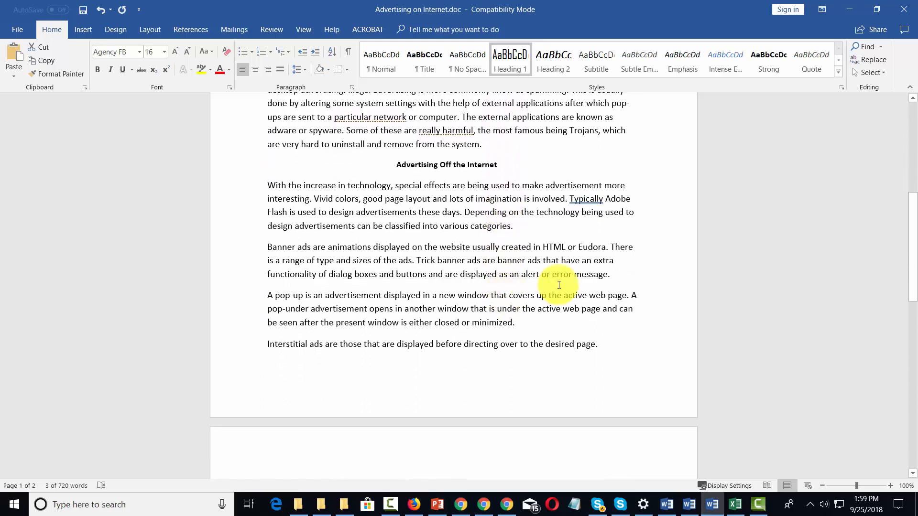
{"action": "left_click", "coordinate": [636, 278]}
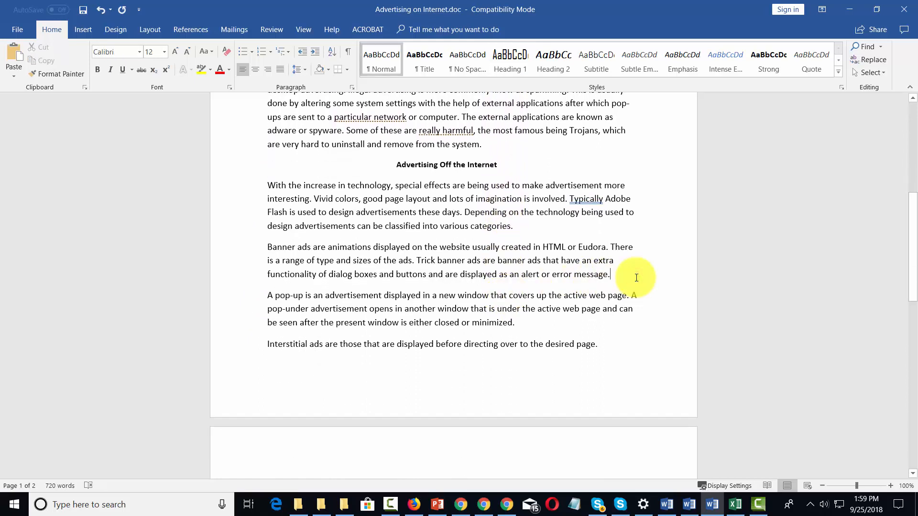
{"action": "key", "text": "Return"}
{"action": "type", "text": "How Not To Advertise"}
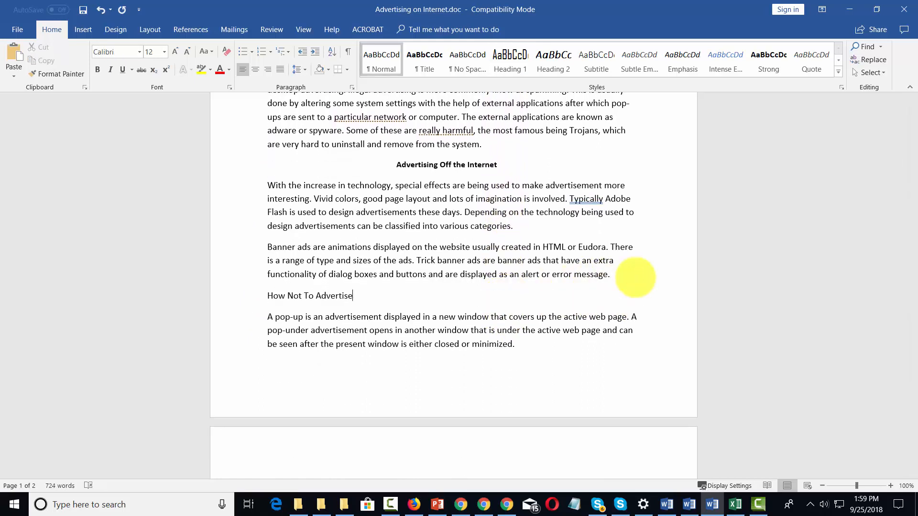
{"action": "left_click", "coordinate": [245, 296]}
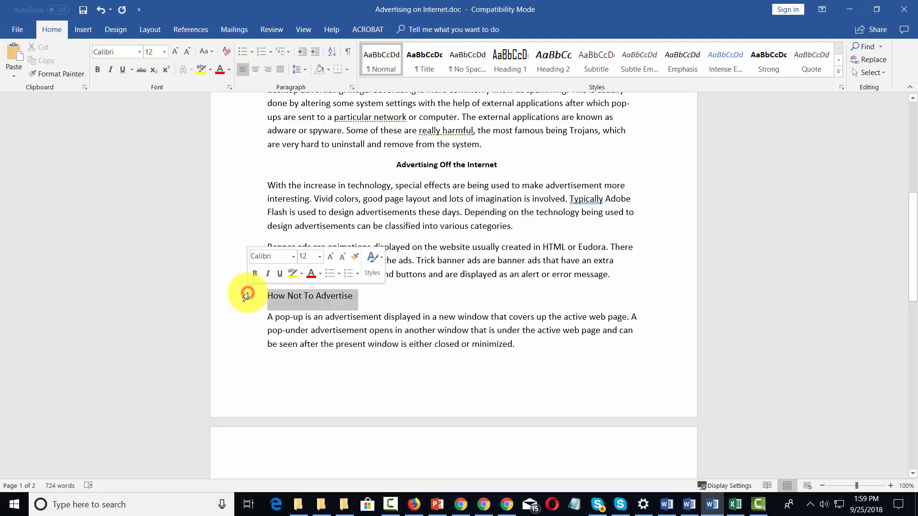
{"action": "left_click", "coordinate": [511, 59]}
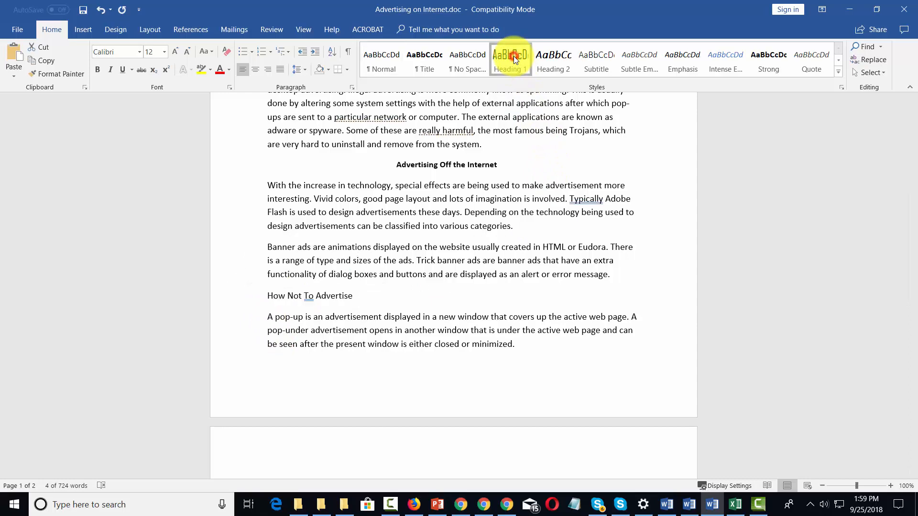
{"action": "left_click", "coordinate": [513, 56]}
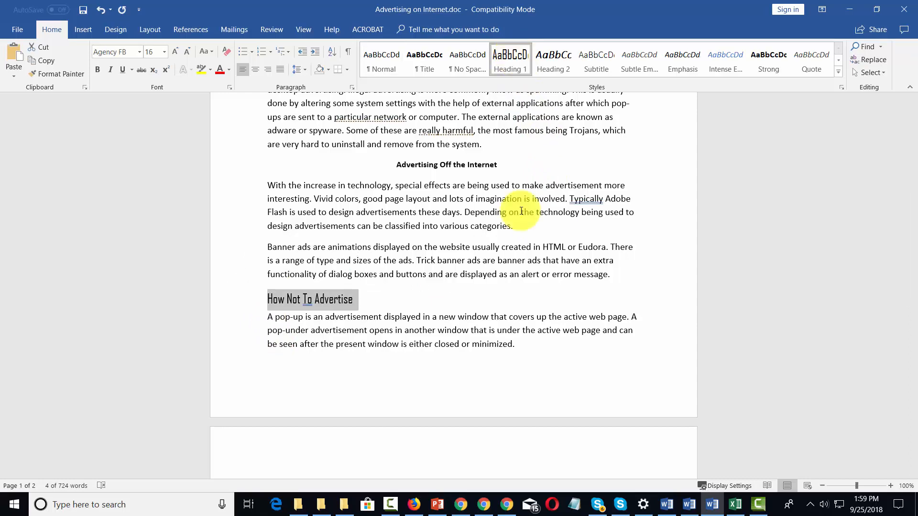
Step: Modify the Heading 1 style to use centered alignment and check both Heading 1 headings in the document
{"action": "scroll", "coordinate": [521, 211], "scroll_direction": "up", "scroll_amount": 7}
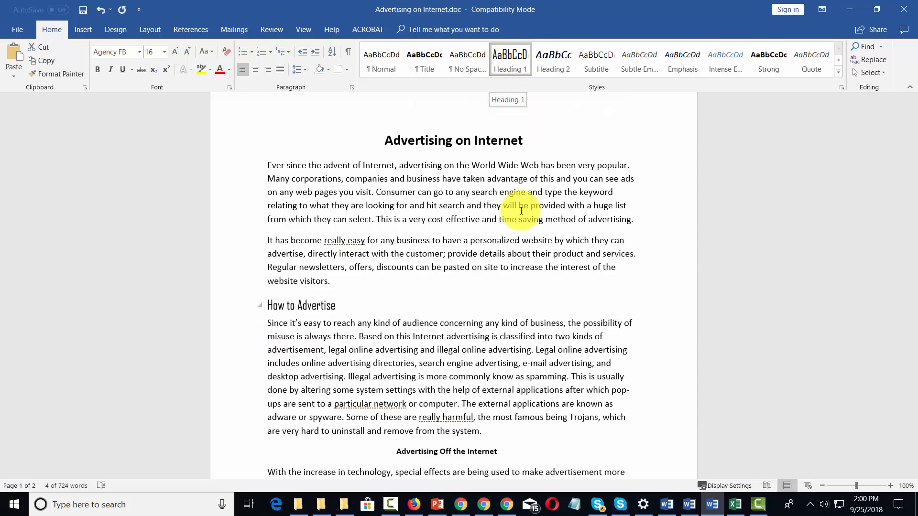
{"action": "right_click", "coordinate": [514, 56]}
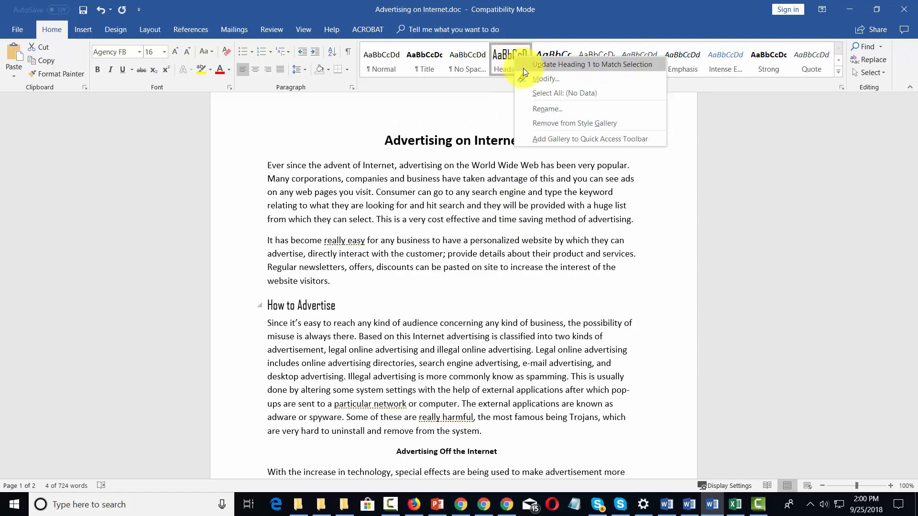
{"action": "left_click", "coordinate": [537, 80]}
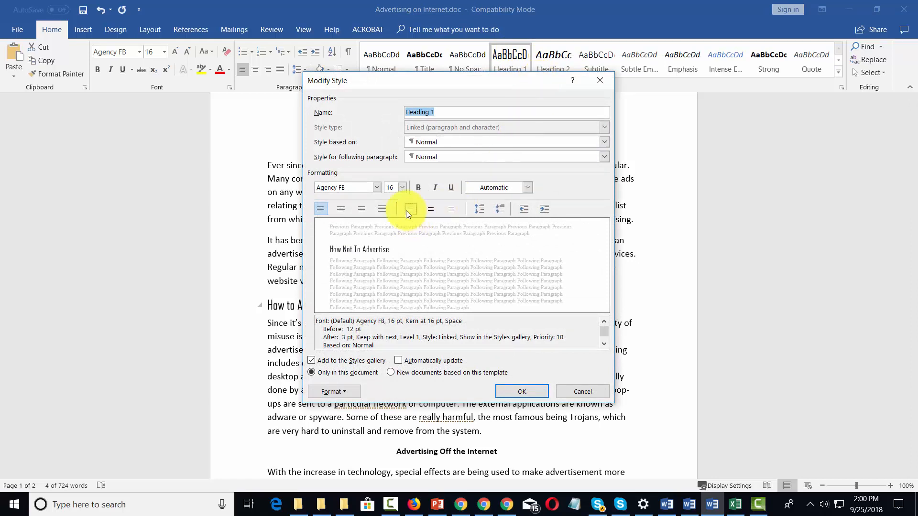
{"action": "left_click", "coordinate": [340, 209]}
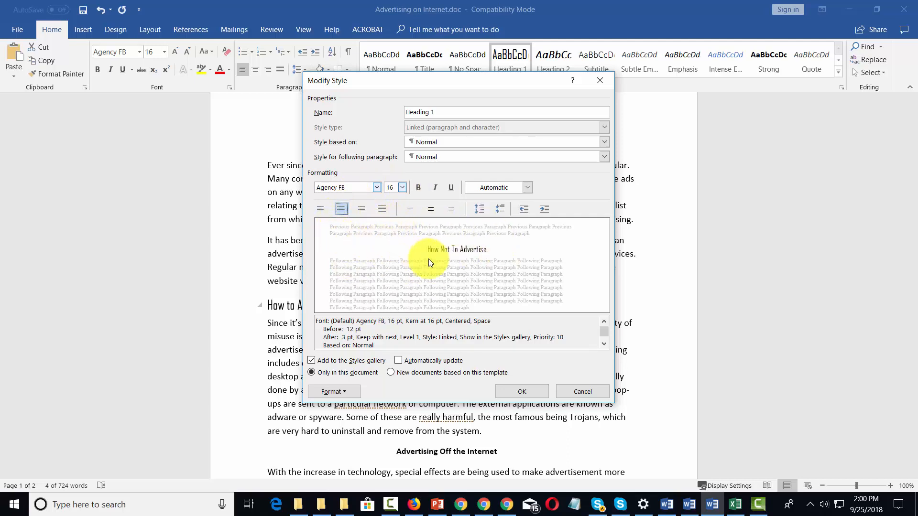
{"action": "left_click", "coordinate": [527, 391]}
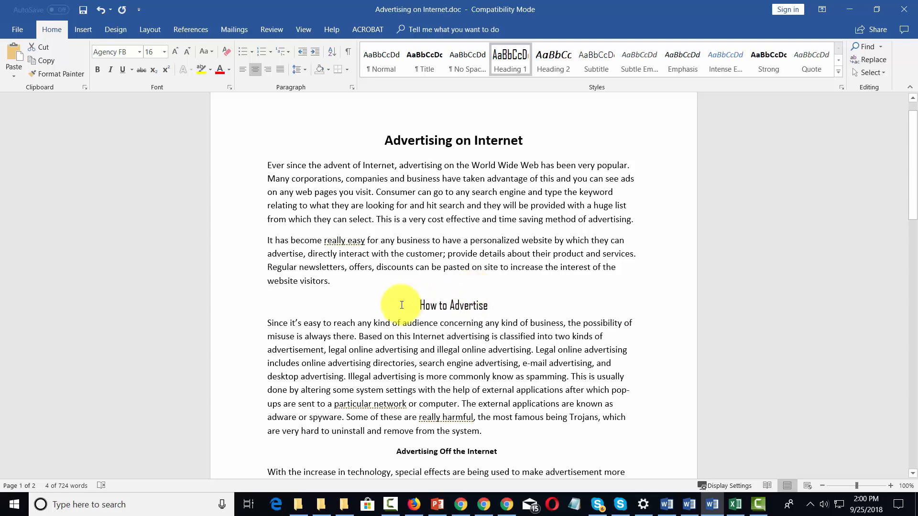
{"action": "scroll", "coordinate": [404, 305], "scroll_direction": "down", "scroll_amount": 3}
{"action": "scroll", "coordinate": [404, 305], "scroll_direction": "down", "scroll_amount": 3}
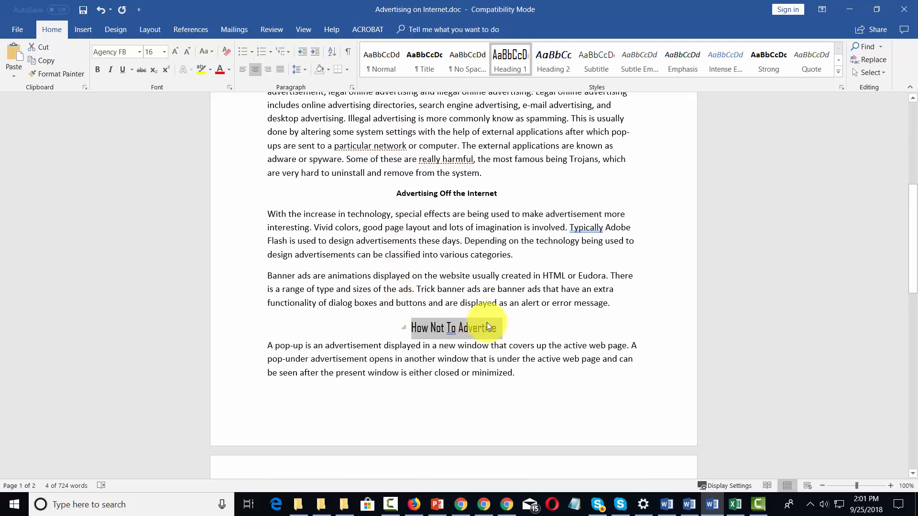
{"action": "scroll", "coordinate": [488, 326], "scroll_direction": "up", "scroll_amount": 5}
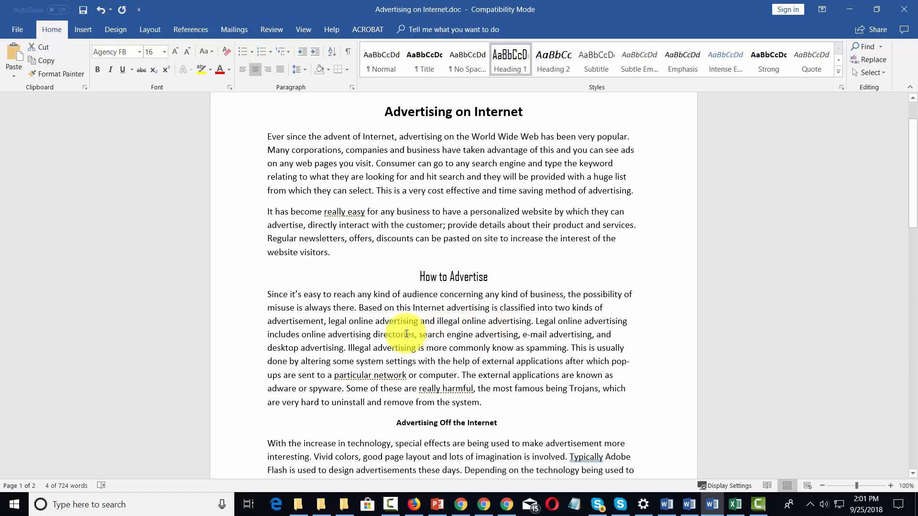